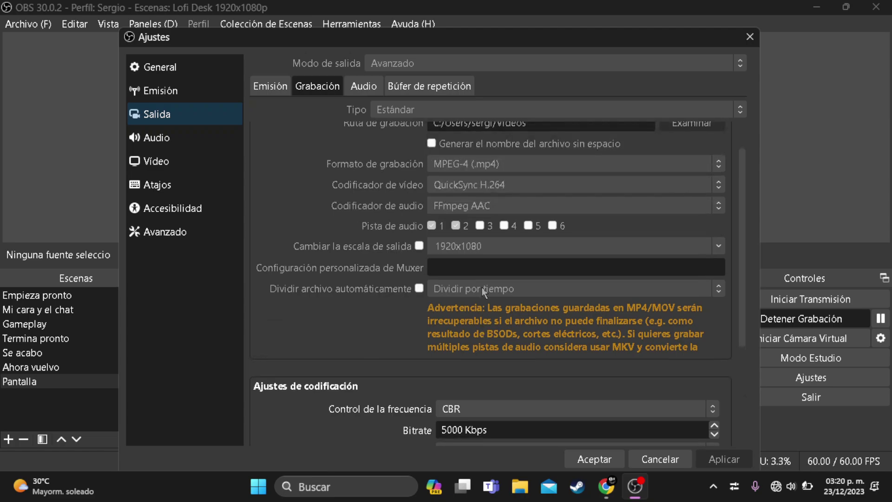
- Open the settings and review the video base resolution, output resolution and FPS
scroll(483, 292, up, 2)
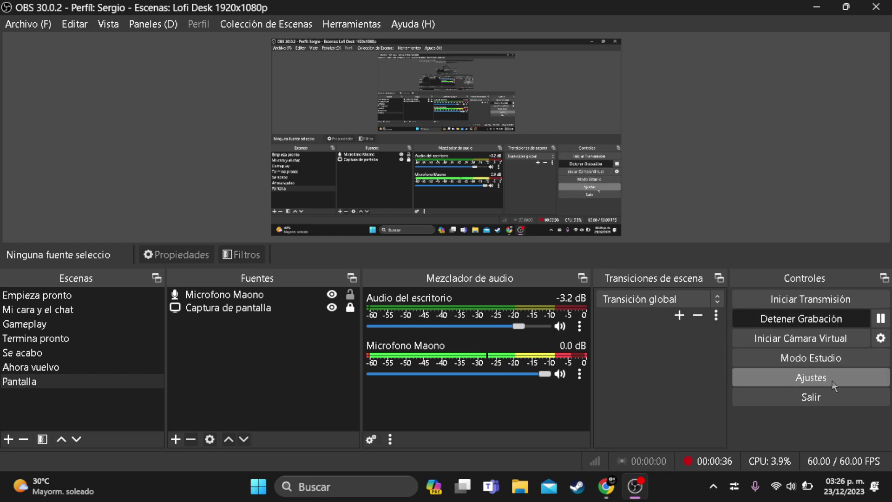
click(847, 380)
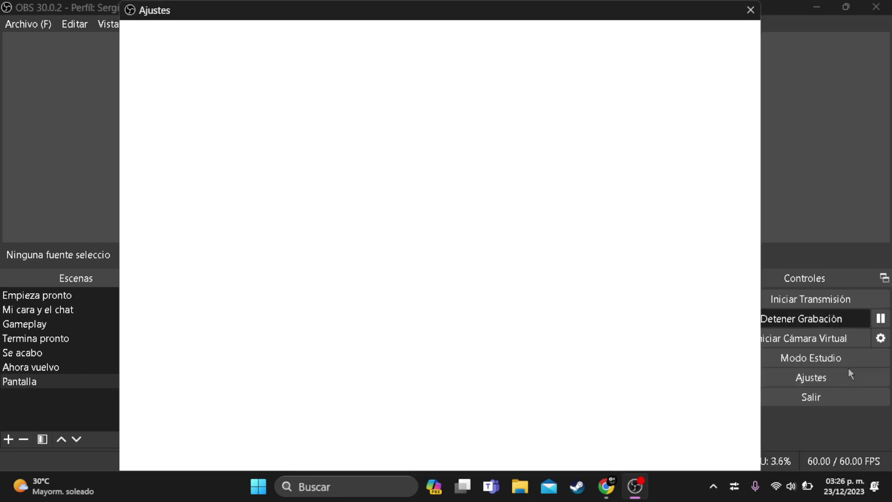
drag(417, 4, 436, 44)
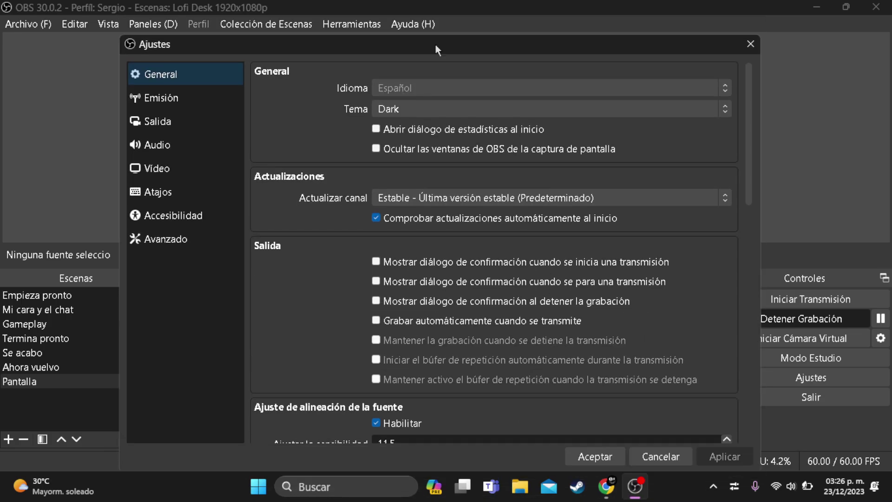
drag(376, 49, 379, 35)
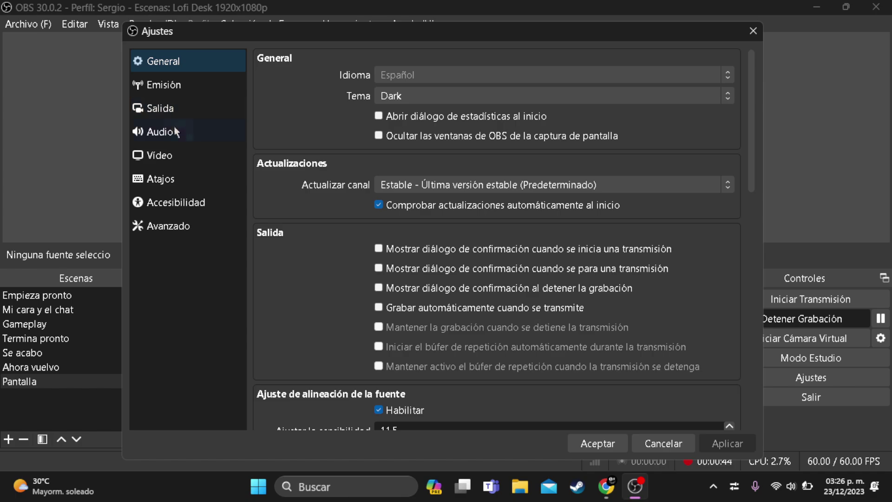
click(195, 157)
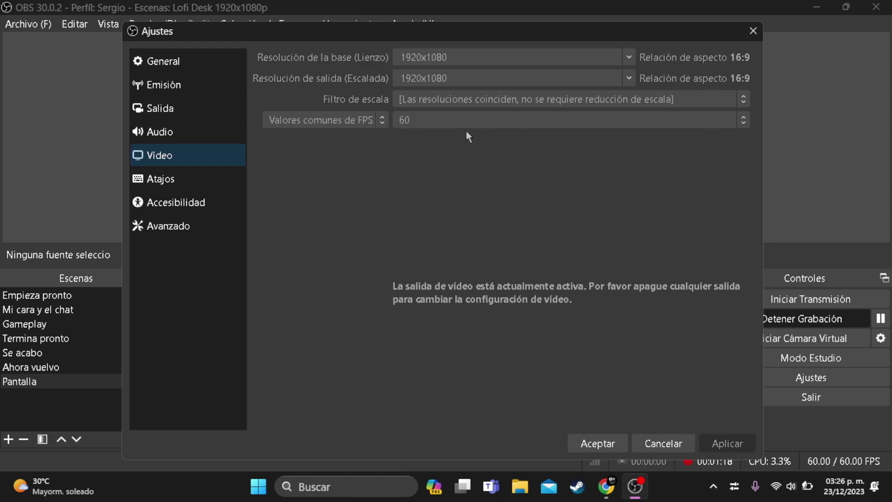
- Compare the streaming and recording output settings with the video settings, including the recording format, encoders and bitrate, and close the settings
click(183, 113)
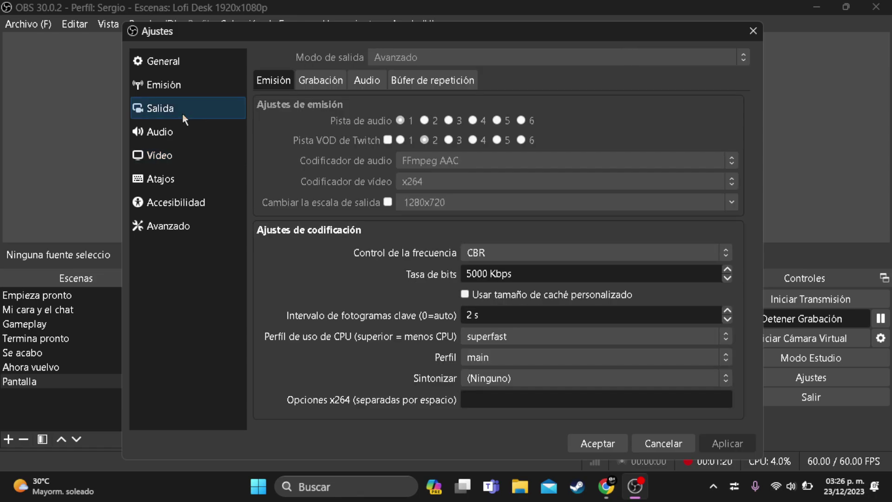
click(302, 82)
click(275, 82)
click(309, 81)
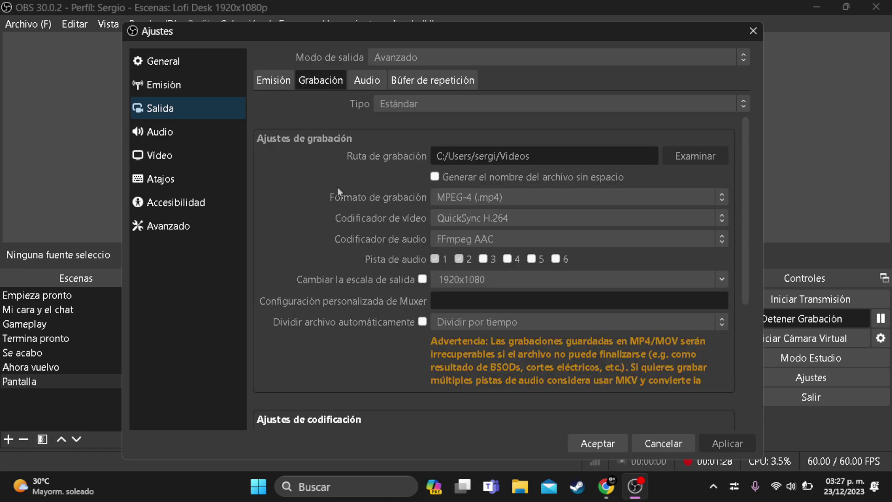
click(172, 160)
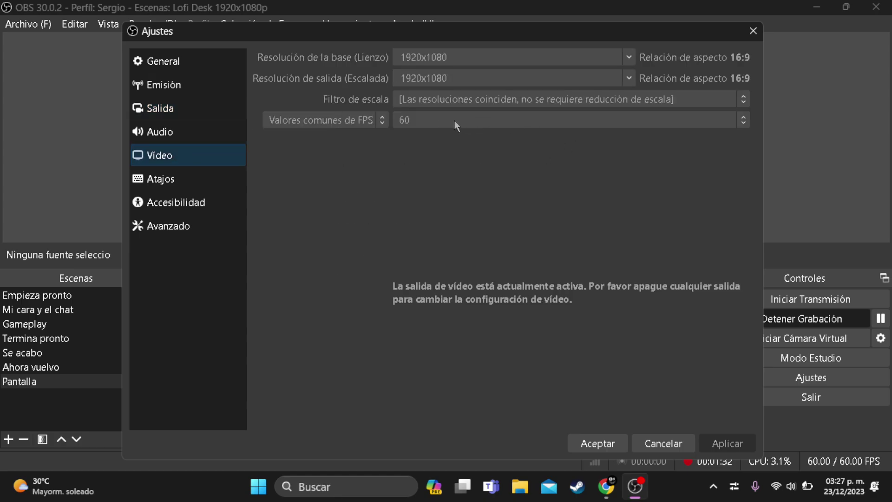
click(197, 103)
scroll(429, 213, down, 5)
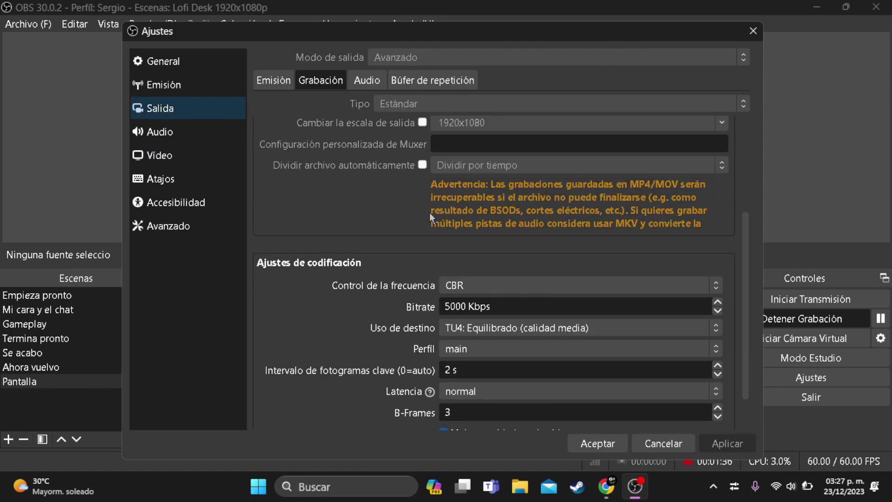
scroll(283, 87, up, 5)
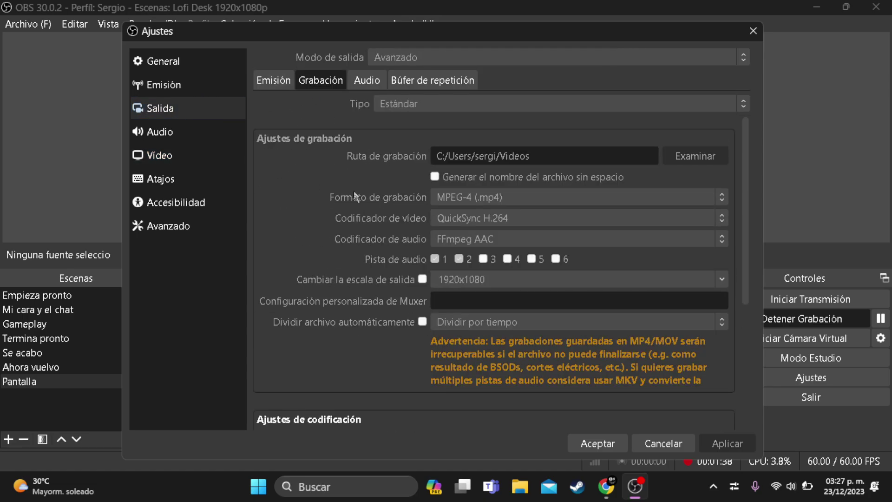
click(273, 79)
click(159, 156)
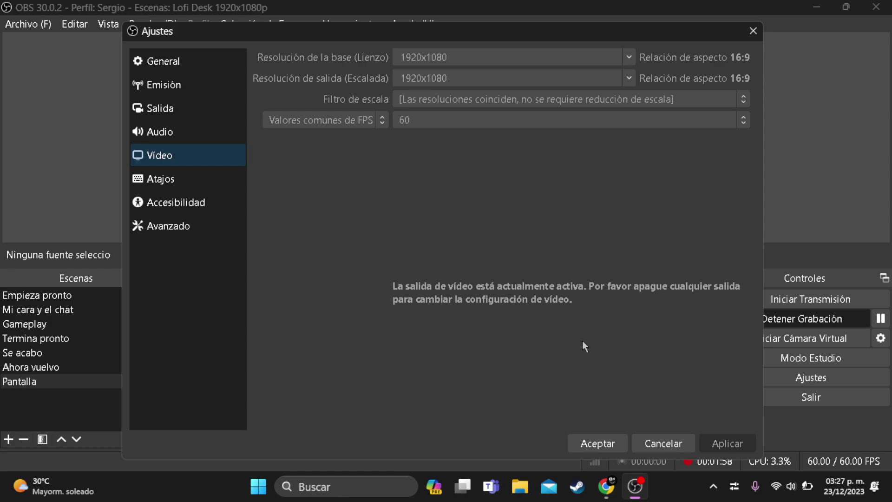
click(597, 443)
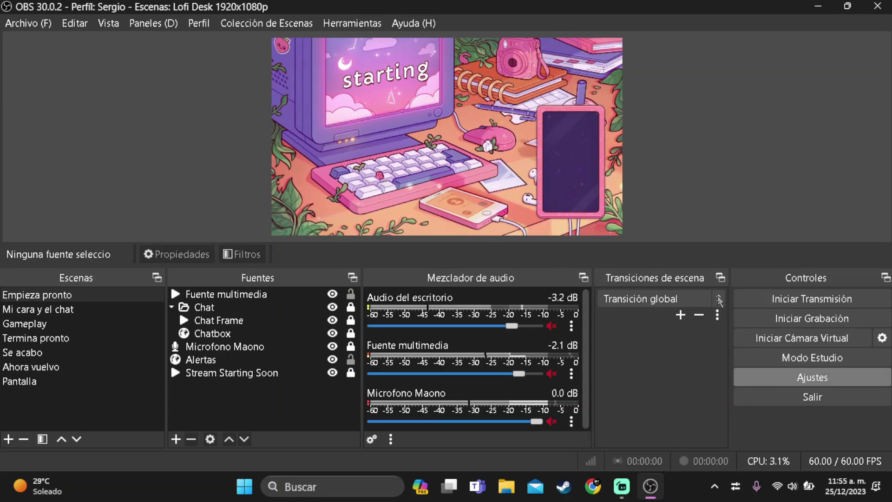
- Open the recording output settings and bring the encoding settings into view
click(783, 384)
mouse_move(408, 22)
mouse_down()
mouse_move(406, 40)
mouse_move(407, 30)
mouse_up()
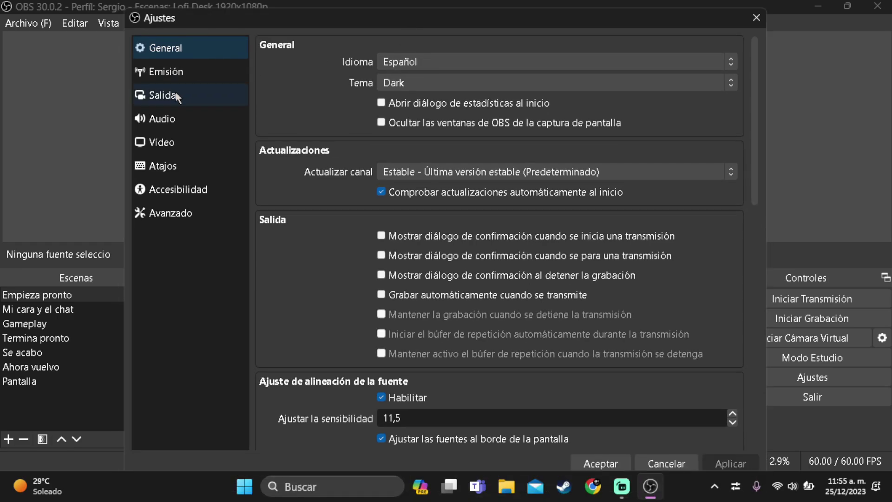
click(176, 94)
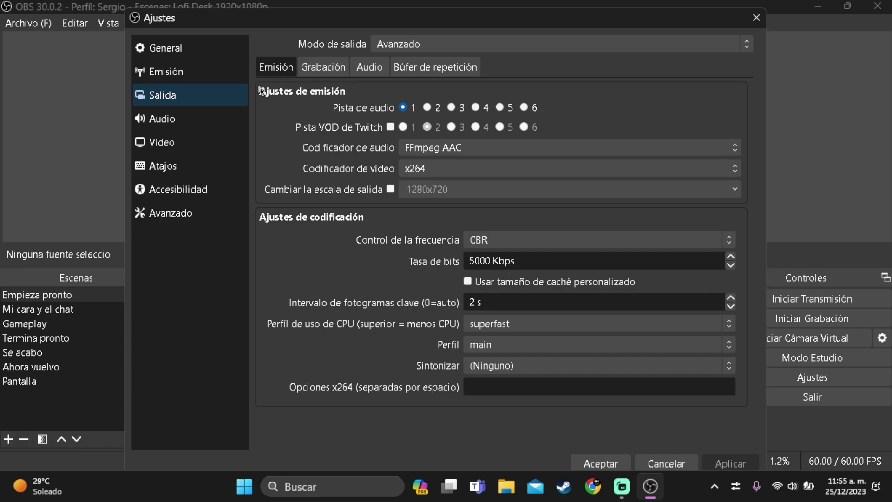
click(324, 70)
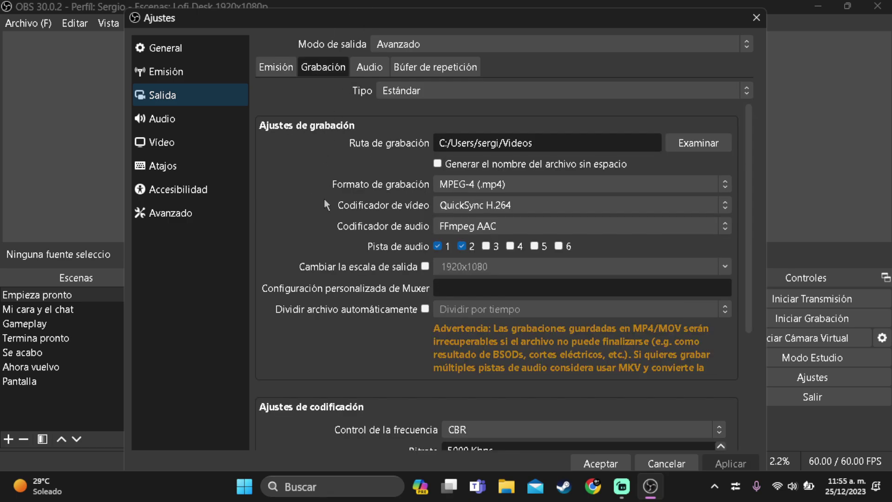
scroll(323, 216, down, 4)
scroll(314, 206, up, 3)
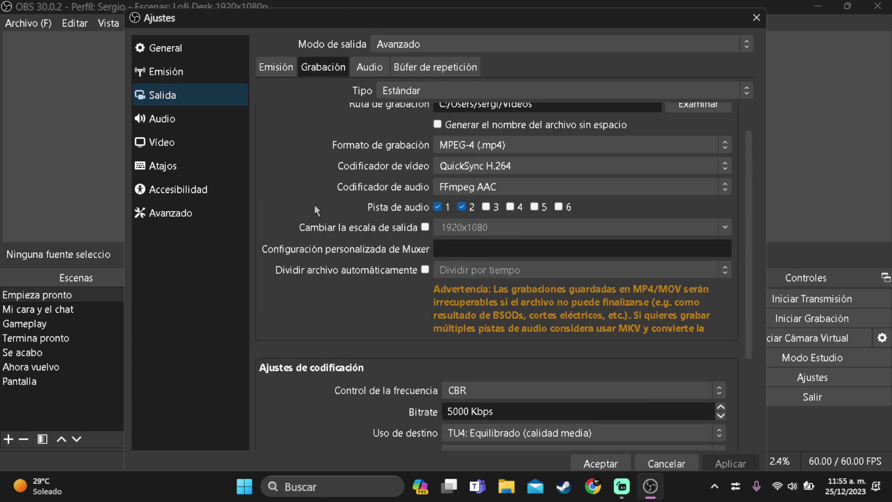
scroll(314, 205, down, 3)
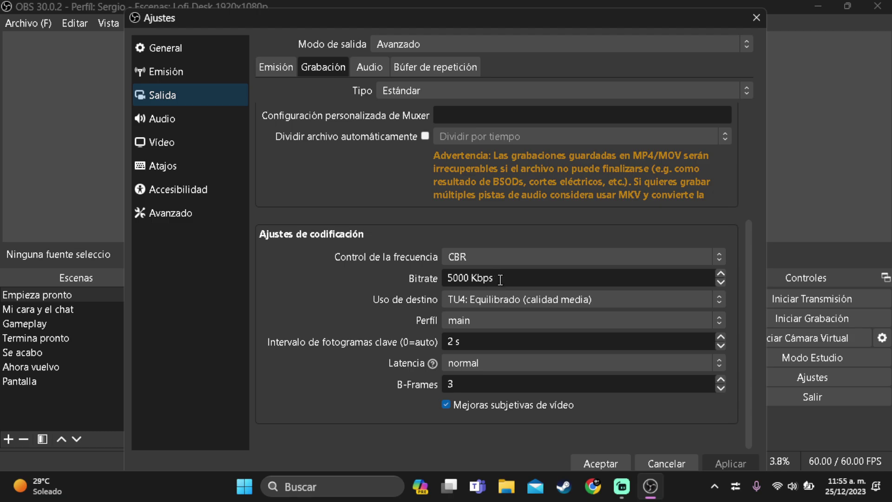
- Set the recording bitrate to 100000 Kbps
drag(494, 279, 425, 274)
click(483, 277)
drag(507, 279, 430, 283)
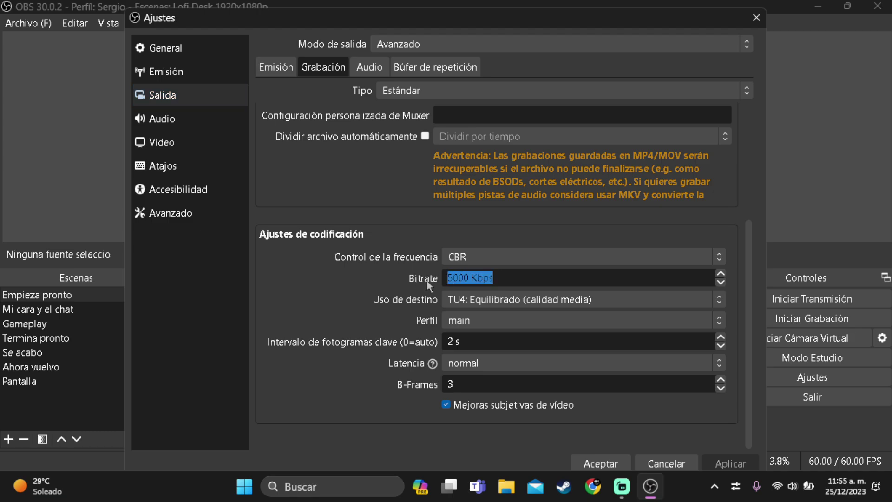
click(463, 279)
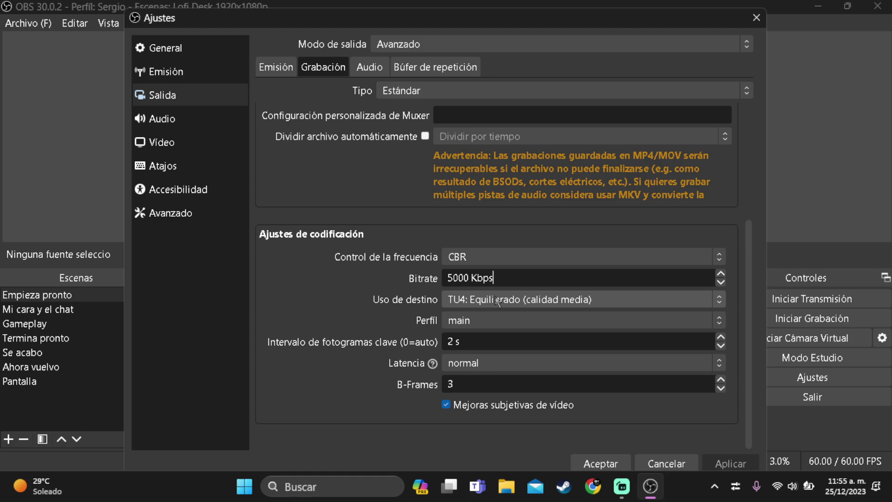
drag(505, 277, 395, 279)
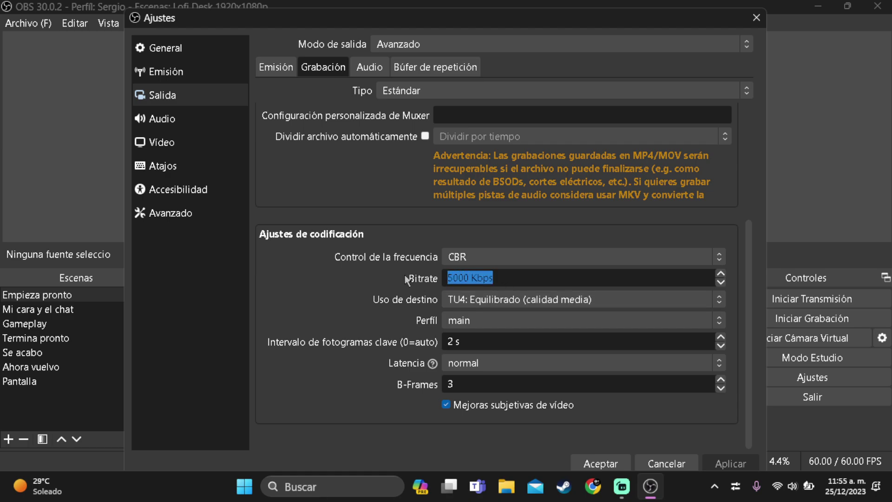
key(BackSpace)
text(100000)
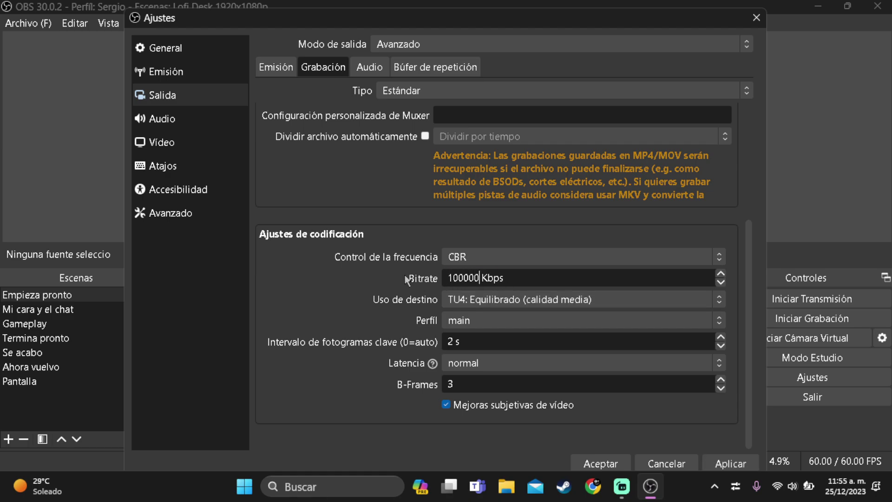
- Set the recording bitrate to 5000 Kbps, apply the change and accept the settings
key(BackSpace)
key(BackSpace)
text(0)
key(BackSpace)
key(BackSpace)
key(BackSpace)
key(BackSpace)
key(BackSpace)
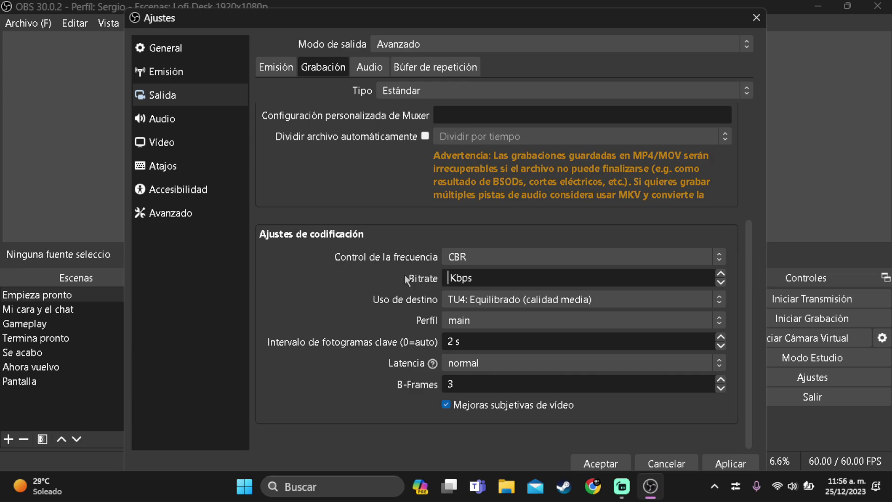
text(5000)
click(730, 463)
click(725, 461)
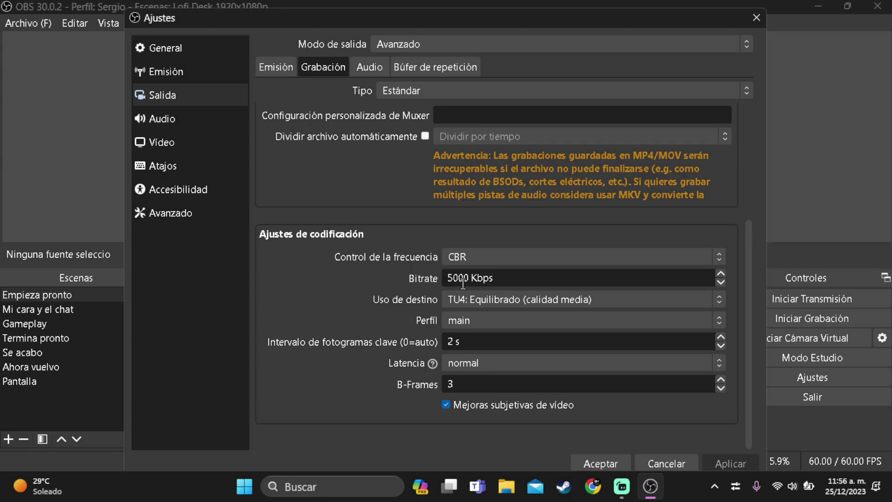
click(601, 463)
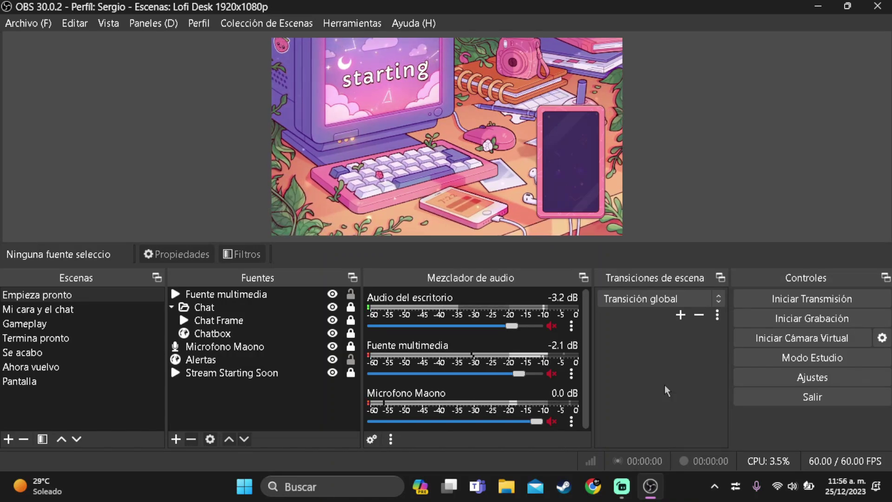
- Reopen the recording output settings and check the format, encoders and encoding bitrate
click(745, 376)
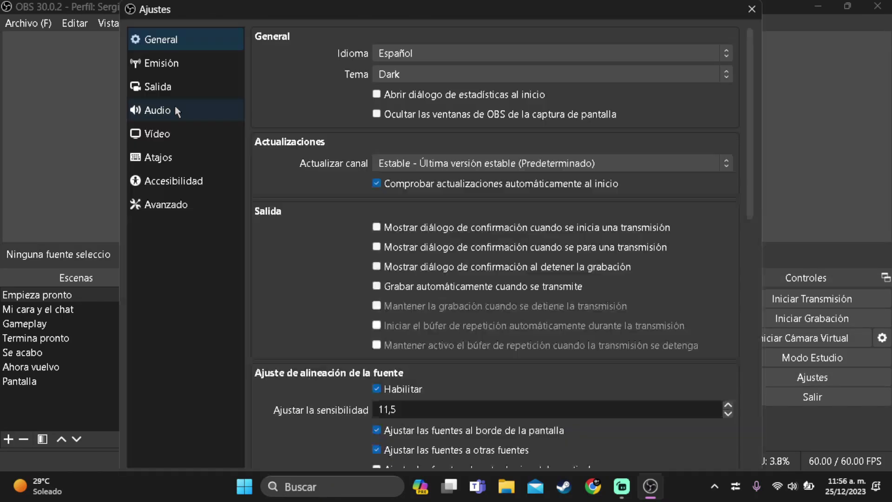
click(156, 87)
click(319, 58)
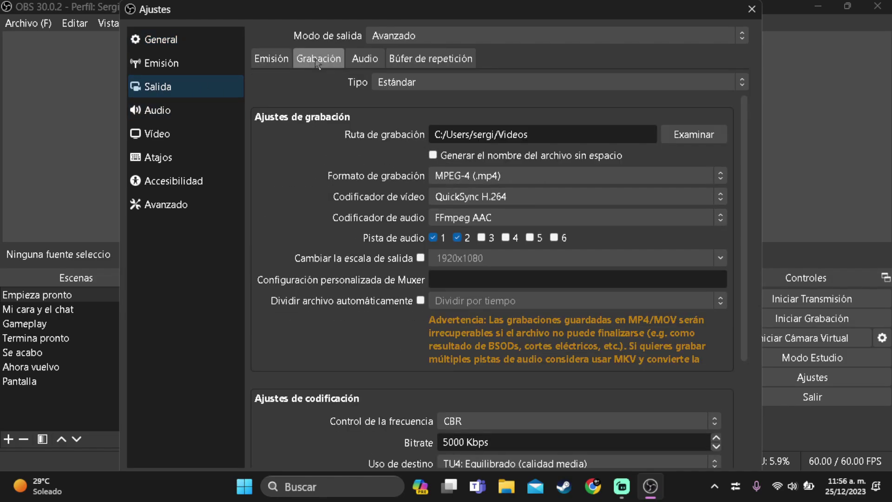
scroll(340, 301, down, 3)
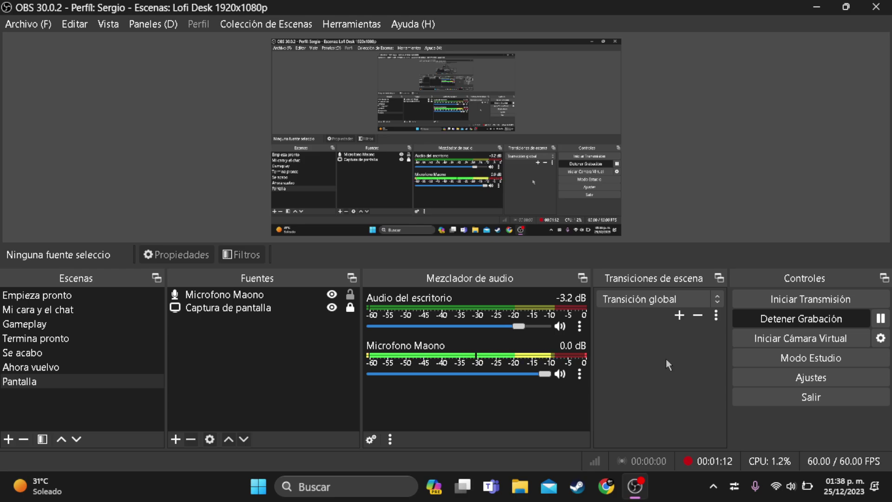
- Stop the ongoing screen recording
click(811, 318)
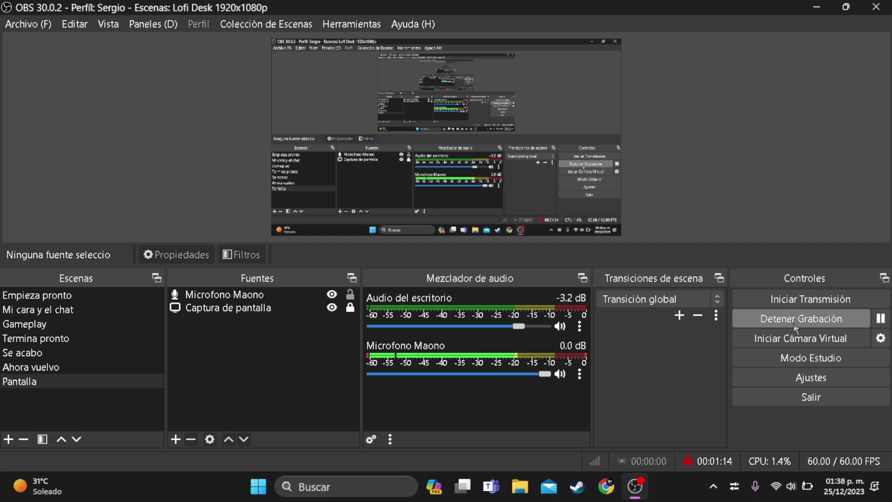